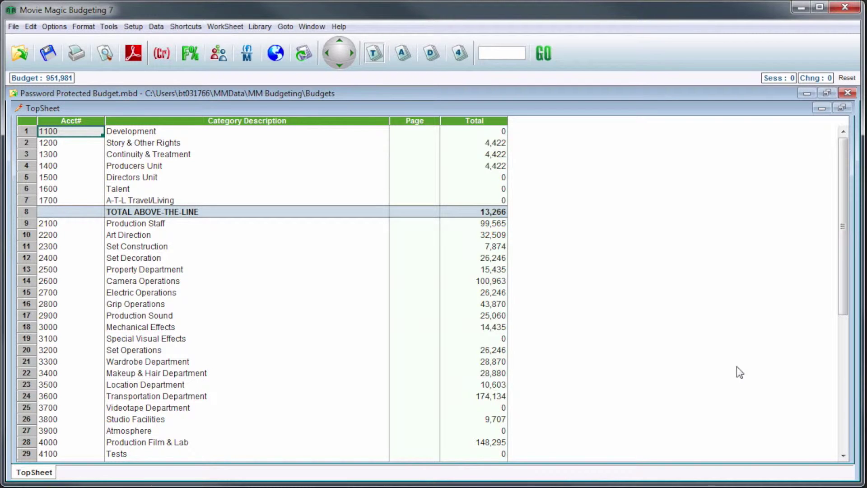
Open the Security dialog for Password Protected Budget from the Options menu.
{"action": "left_click", "coordinate": [58, 28]}
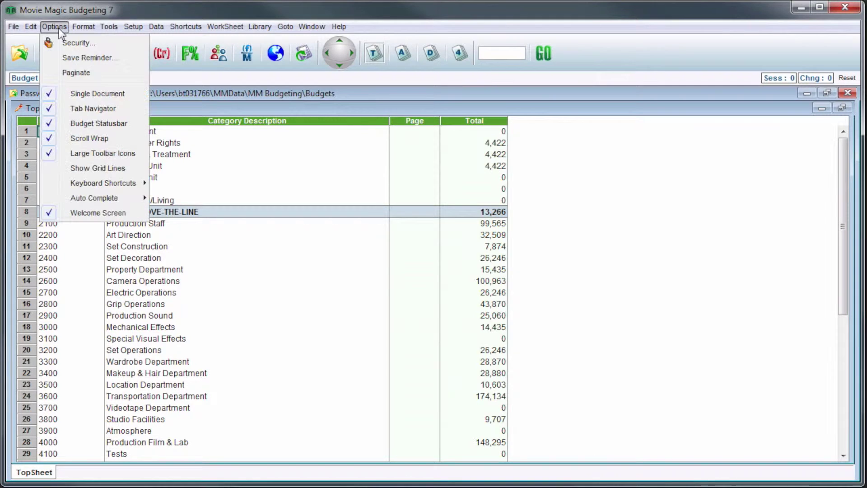
{"action": "left_click", "coordinate": [117, 44]}
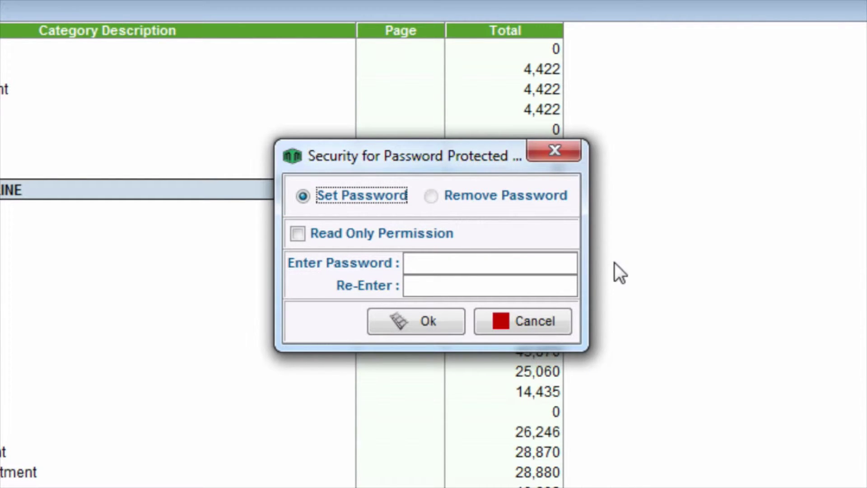
Set and confirm an eight-character password on Password Protected Budget, then save the budget.
{"action": "left_click", "coordinate": [567, 265]}
{"action": "type", "text": "*****"}
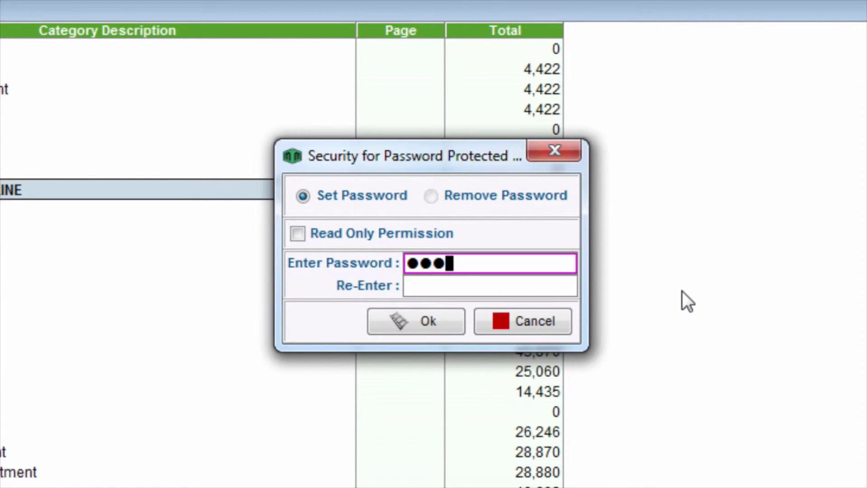
{"action": "type", "text": "***"}
{"action": "key", "text": "Tab"}
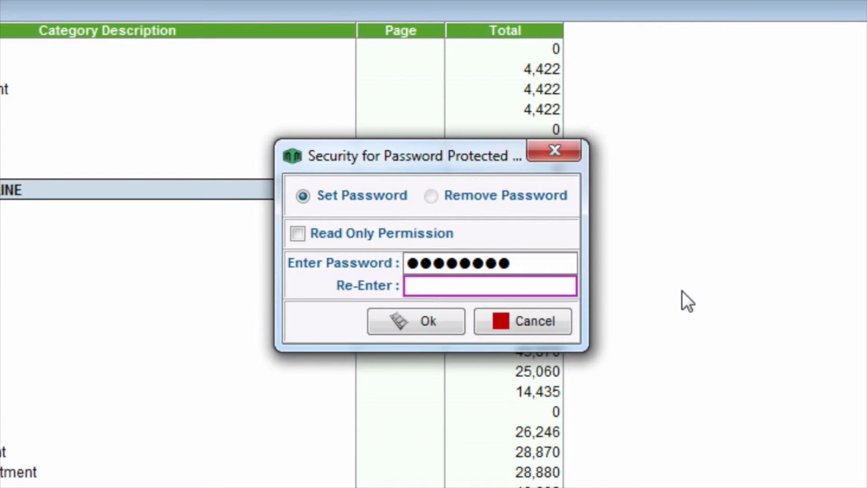
{"action": "type", "text": "********"}
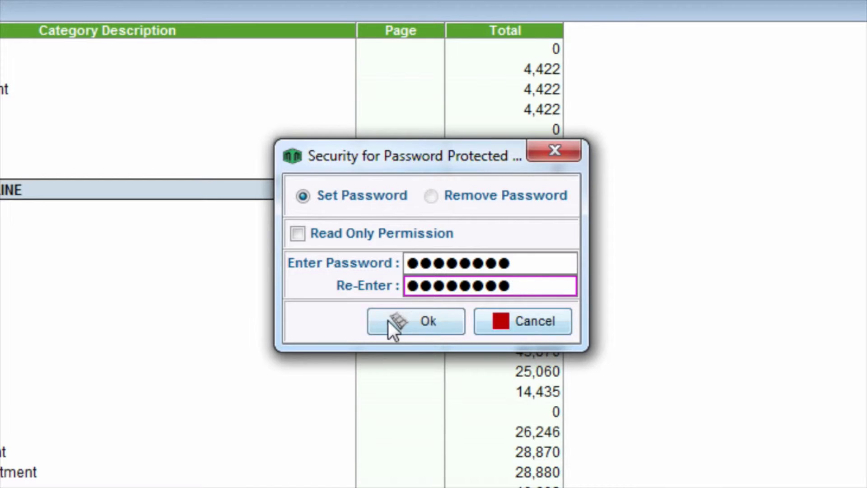
{"action": "left_click", "coordinate": [376, 320]}
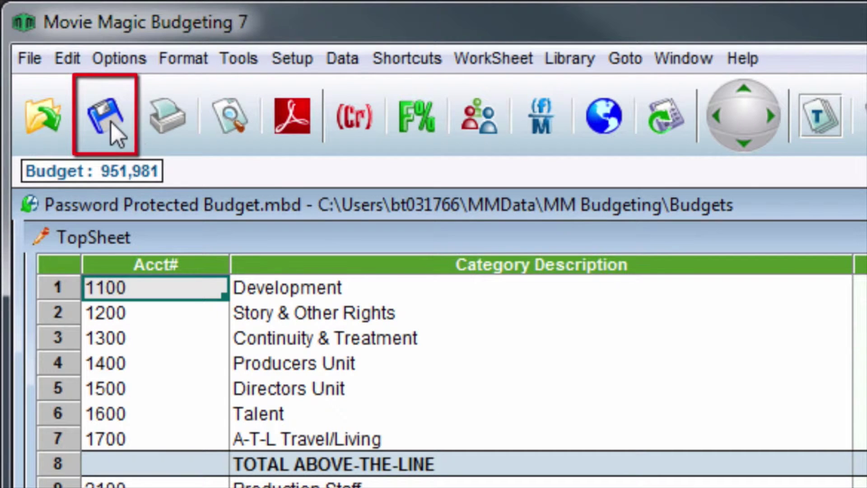
{"action": "left_click", "coordinate": [110, 120]}
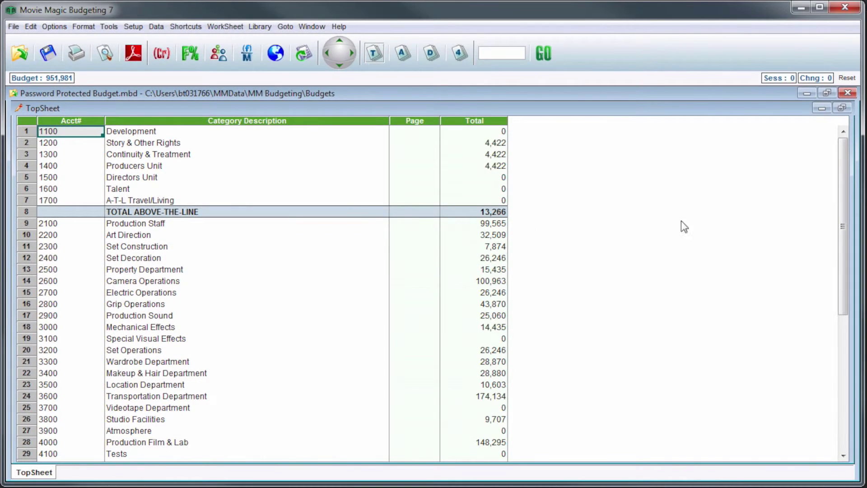
Close the budget, reopen Password Protected Budget.mbd from the Budgets folder, and unlock it with its password.
{"action": "left_click", "coordinate": [844, 93]}
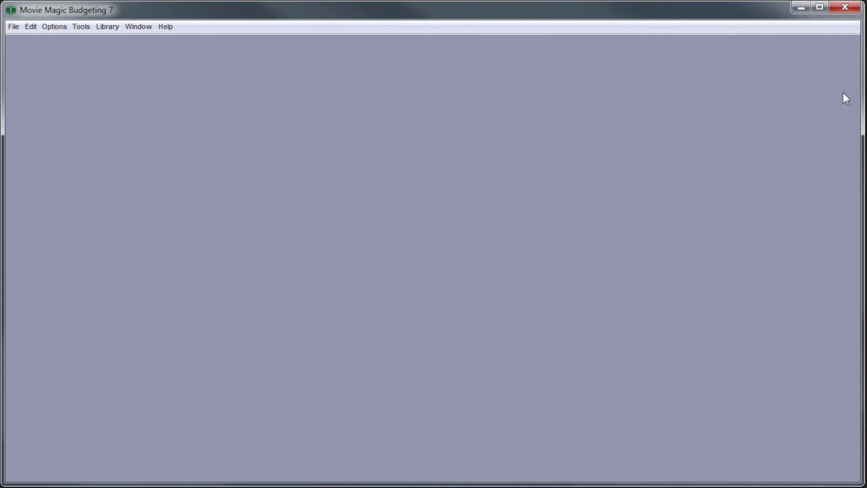
{"action": "left_click", "coordinate": [11, 28]}
{"action": "left_click", "coordinate": [43, 89]}
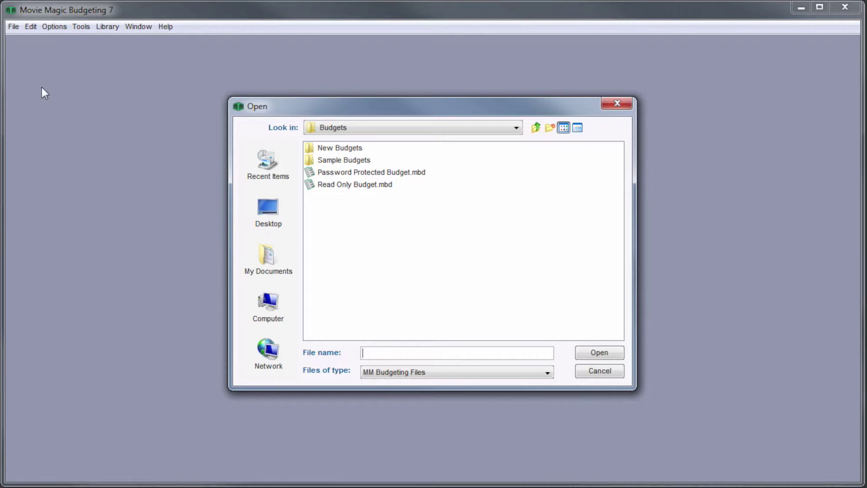
{"action": "left_click", "coordinate": [360, 170]}
{"action": "left_click", "coordinate": [613, 356]}
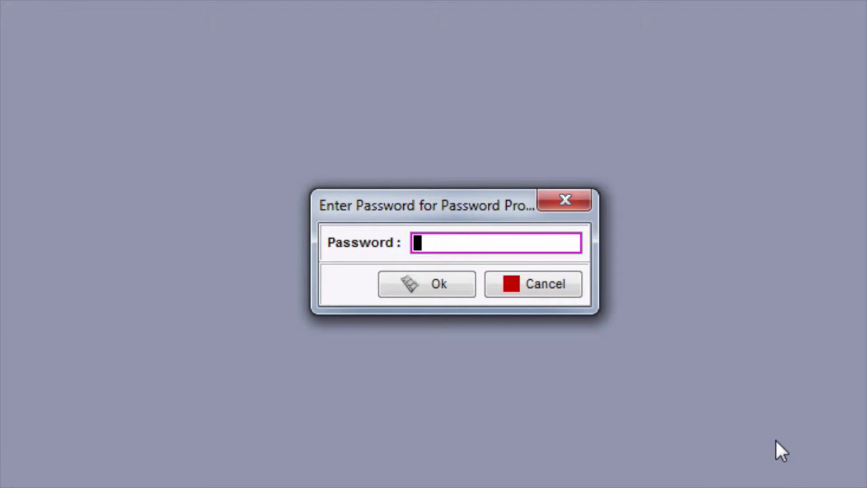
{"action": "type", "text": "12"}
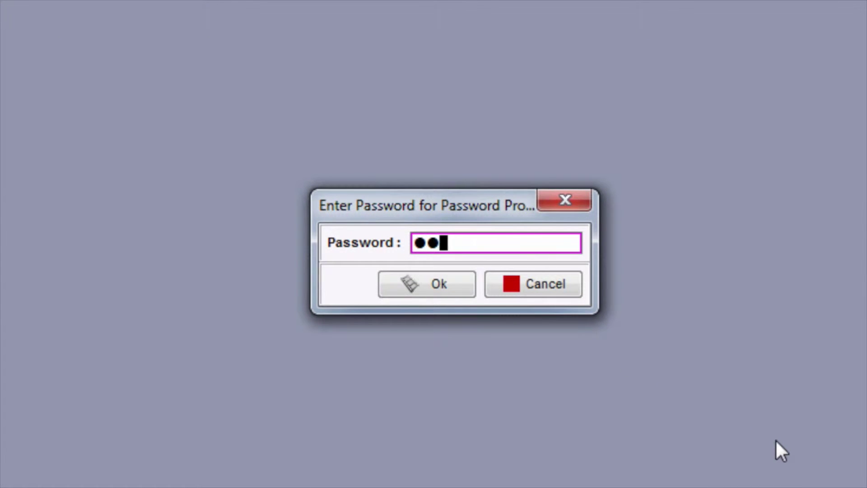
{"action": "type", "text": "345678"}
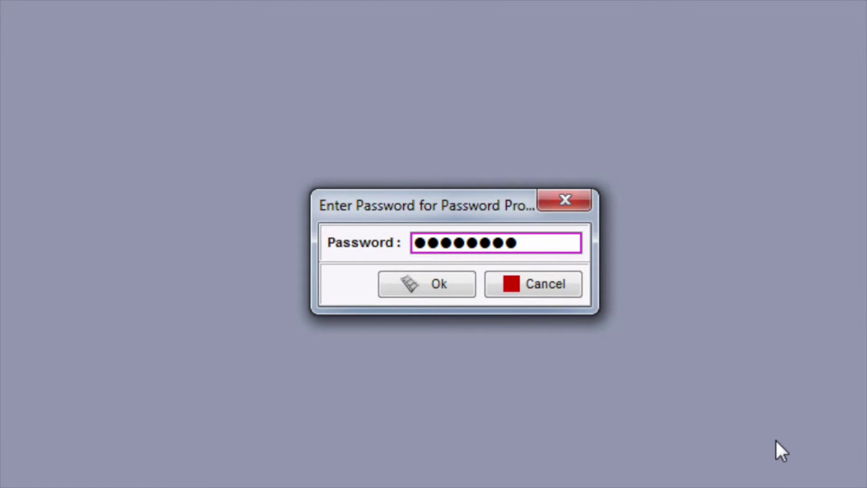
{"action": "left_click", "coordinate": [406, 286]}
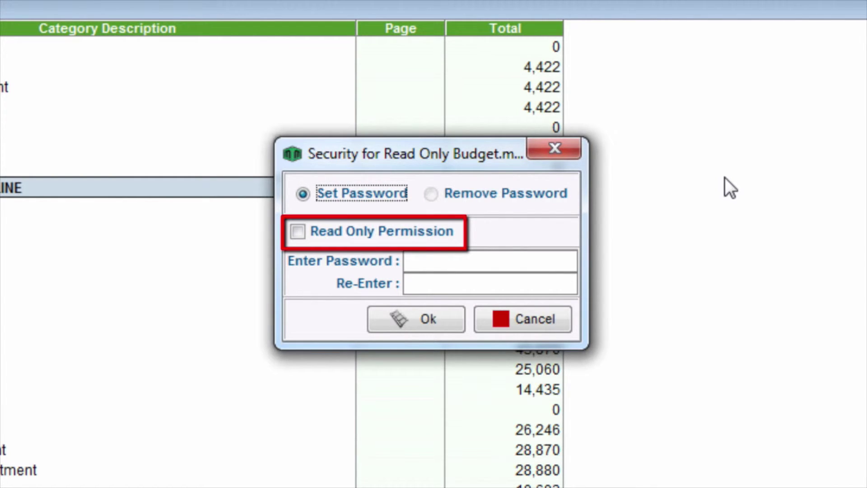
Turn on Read Only Permission for Read Only Budget, protected by an entered and re-entered password.
{"action": "left_click", "coordinate": [305, 232]}
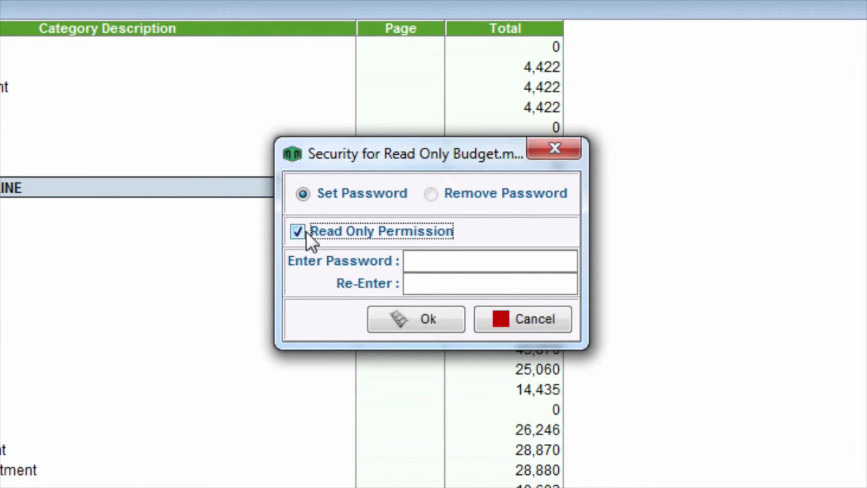
{"action": "left_click", "coordinate": [564, 261]}
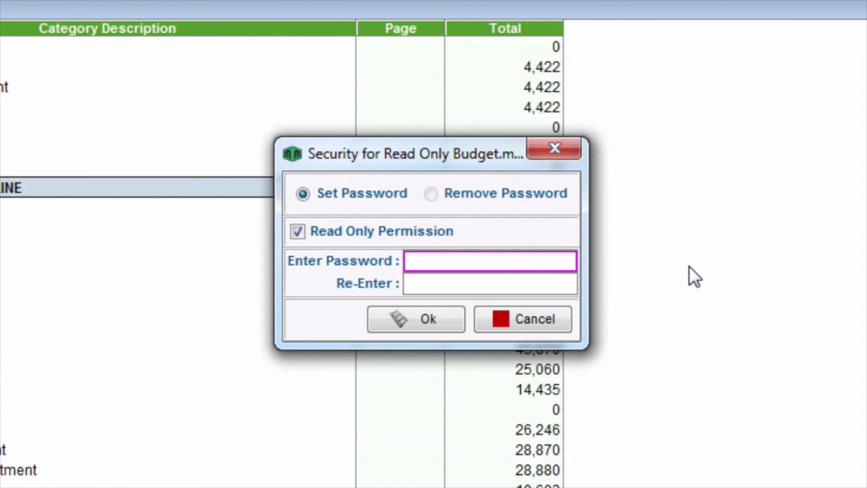
{"action": "type", "text": "passwordd"}
{"action": "key", "text": "Tab"}
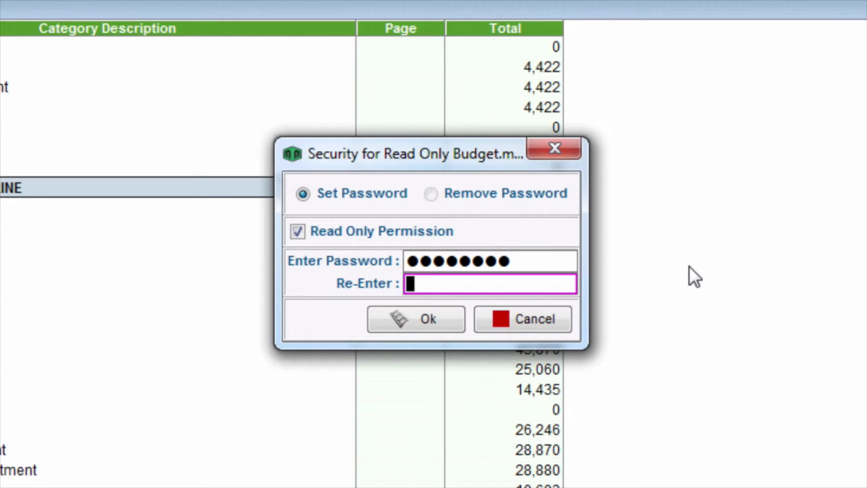
{"action": "type", "text": "password"}
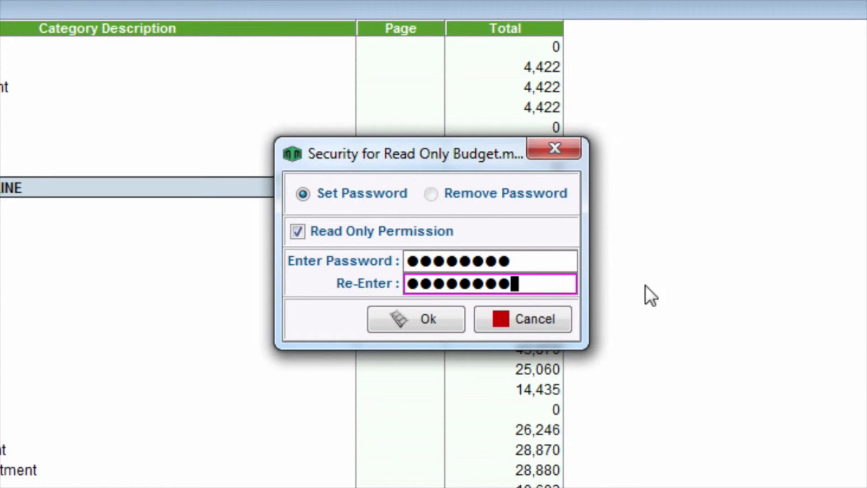
{"action": "left_click", "coordinate": [377, 321]}
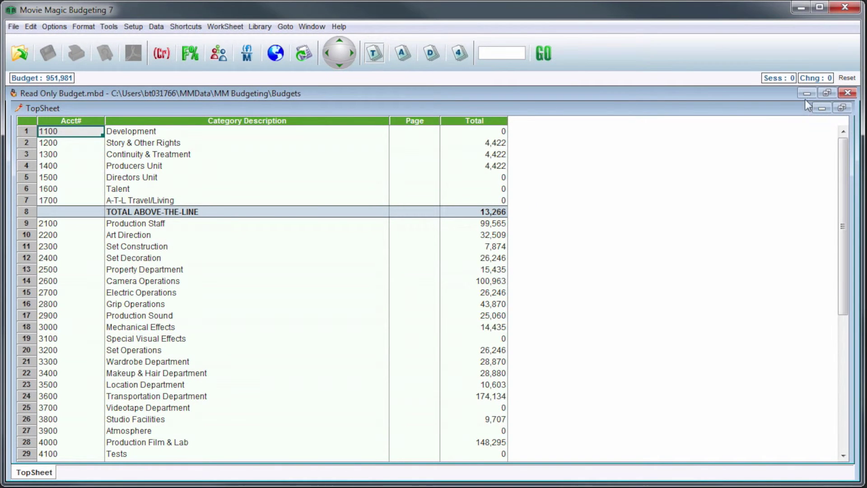
Close and reopen Read Only Budget.mbd, acknowledging its password-protected read-only warning.
{"action": "left_click", "coordinate": [847, 93]}
{"action": "left_click", "coordinate": [14, 27]}
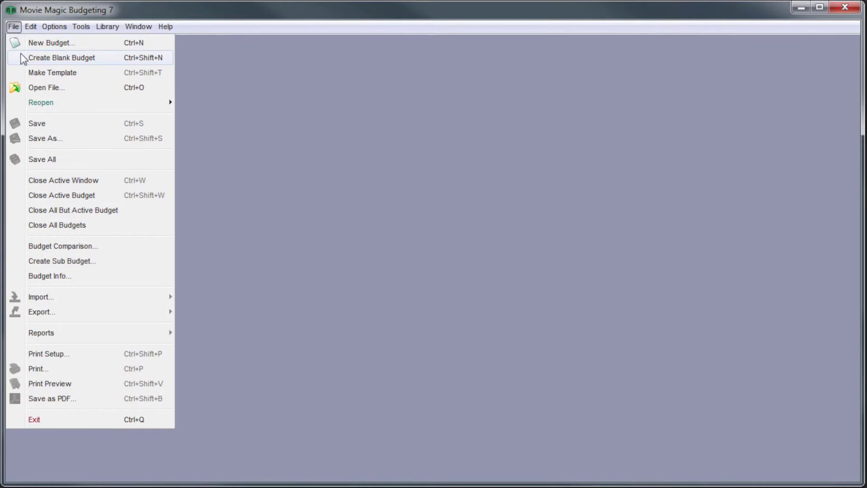
{"action": "left_click", "coordinate": [26, 88]}
{"action": "double_click", "coordinate": [361, 186]}
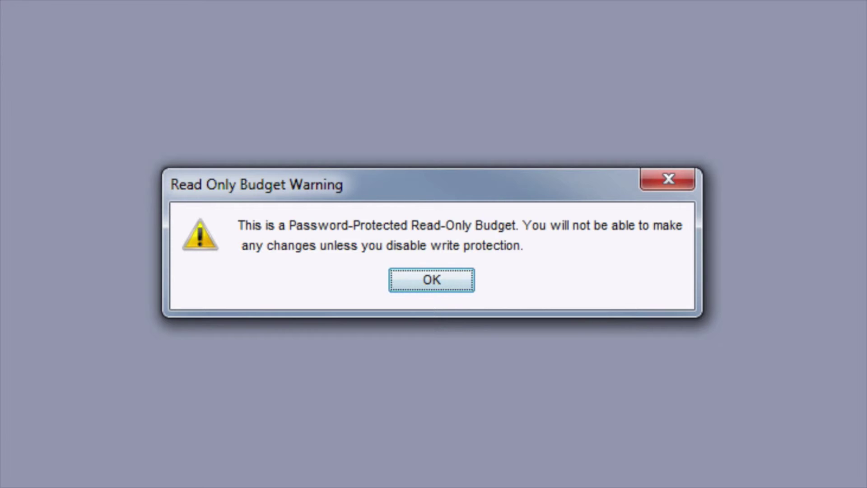
{"action": "left_click", "coordinate": [458, 280]}
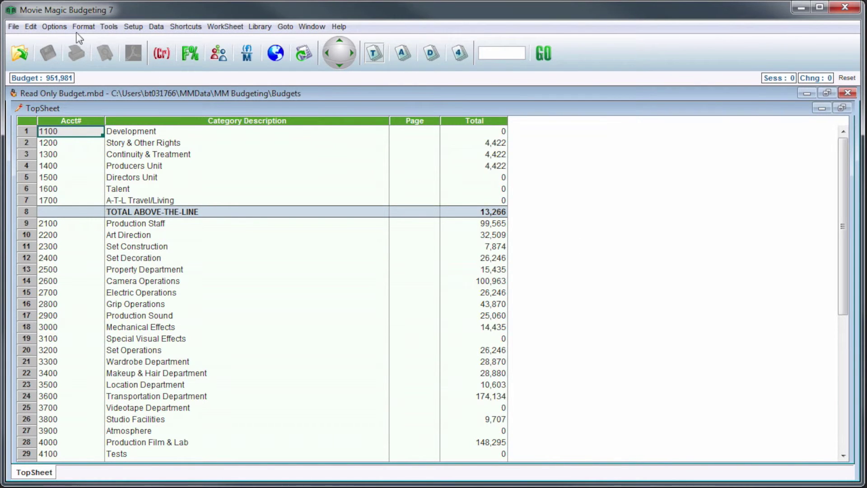
{"action": "left_click", "coordinate": [62, 27]}
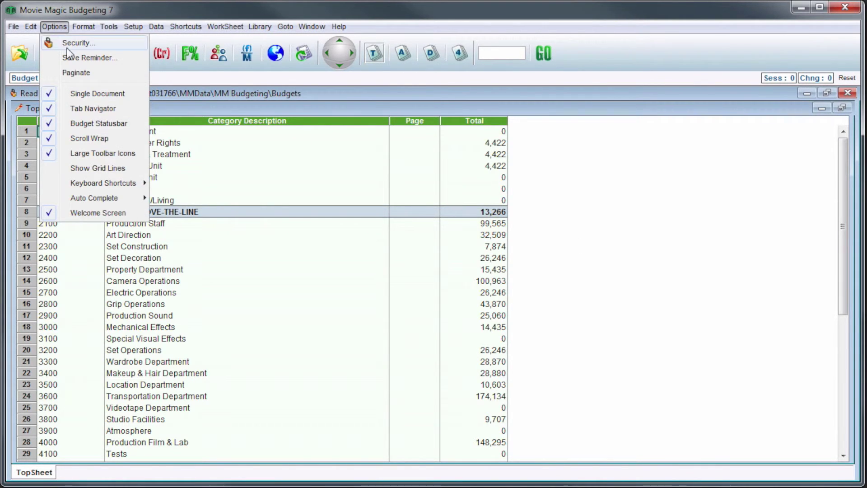
Remove the Read Only Budget's password protection by entering its password in both Security fields.
{"action": "left_click", "coordinate": [107, 48]}
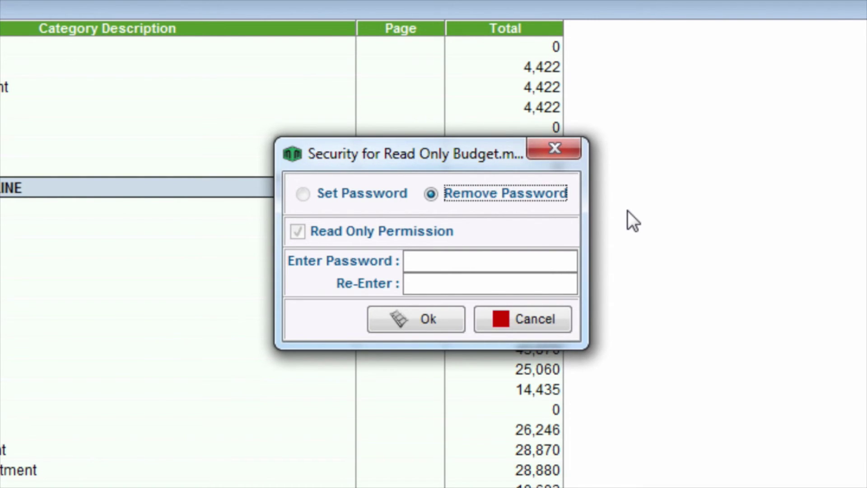
{"action": "left_click", "coordinate": [550, 259]}
{"action": "type", "text": "123456789"}
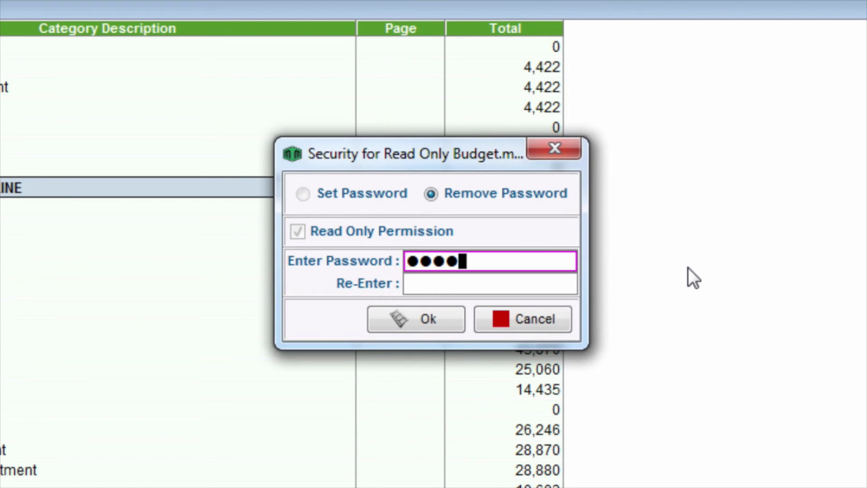
{"action": "key", "text": "Tab"}
{"action": "type", "text": "123456789"}
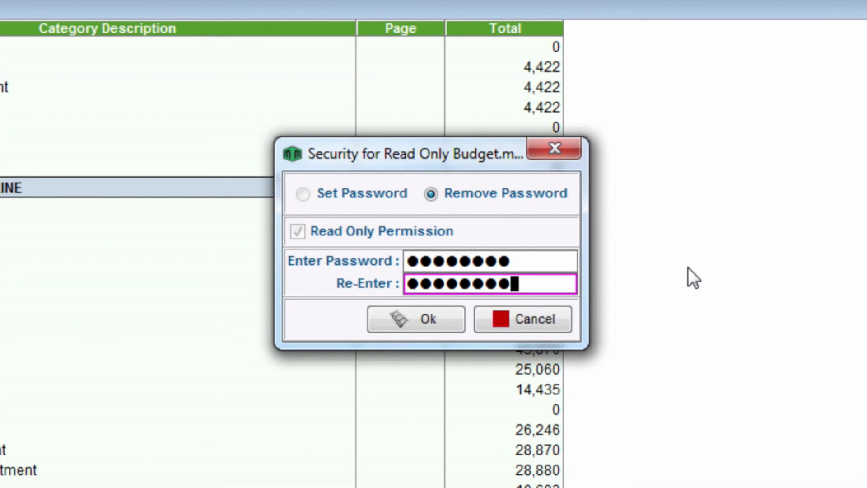
{"action": "left_click", "coordinate": [387, 316]}
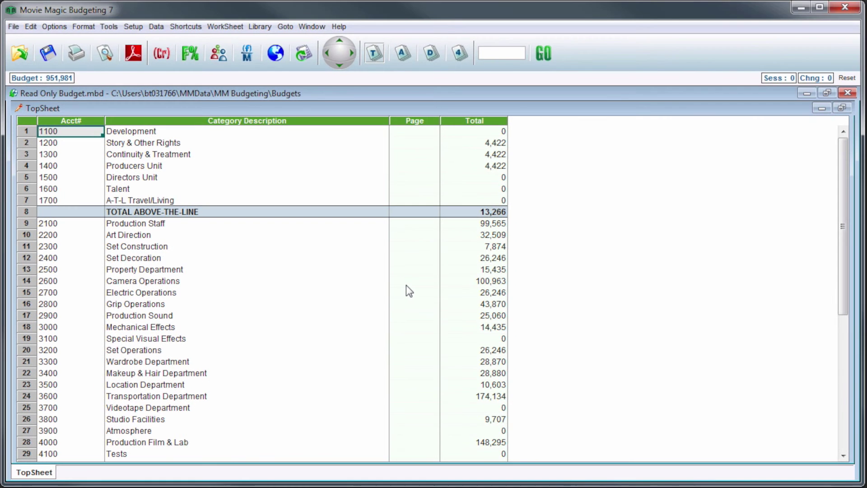